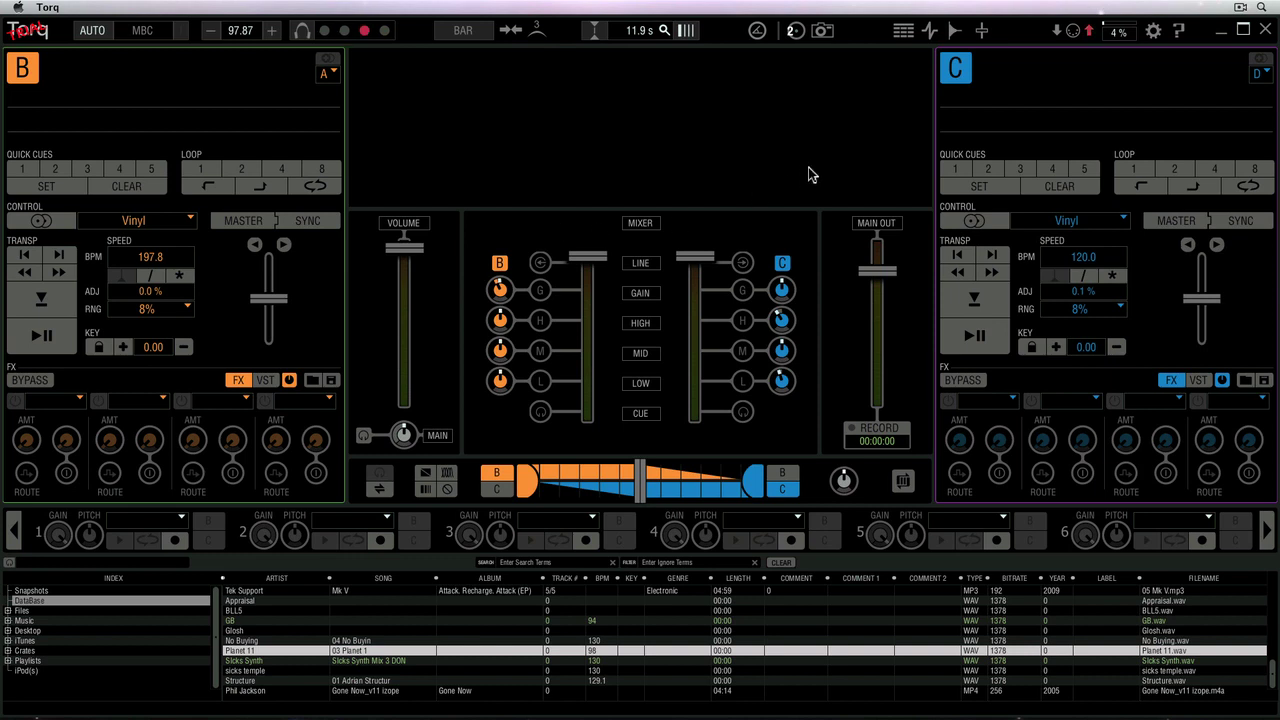
Step: Drag Slcks Synth Mix 3 DON from the library onto deck B and start it playing
click(357, 661)
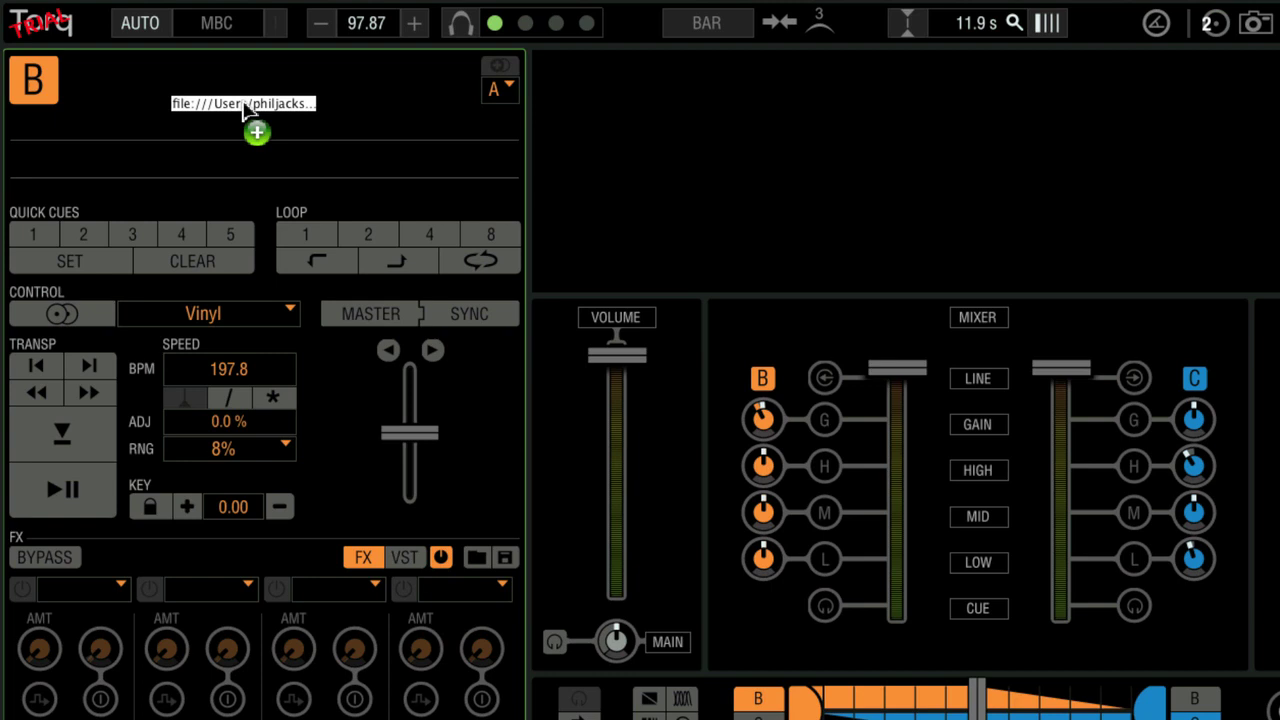
drag(275, 438, 163, 89)
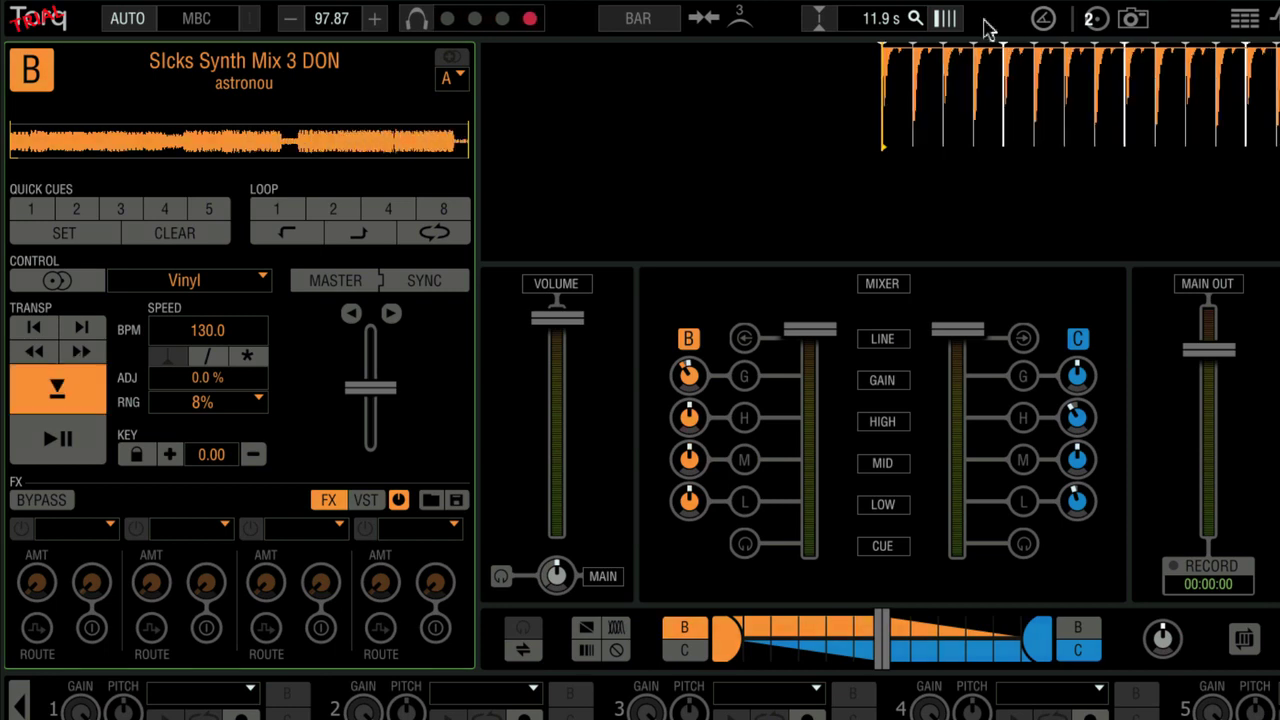
key(space)
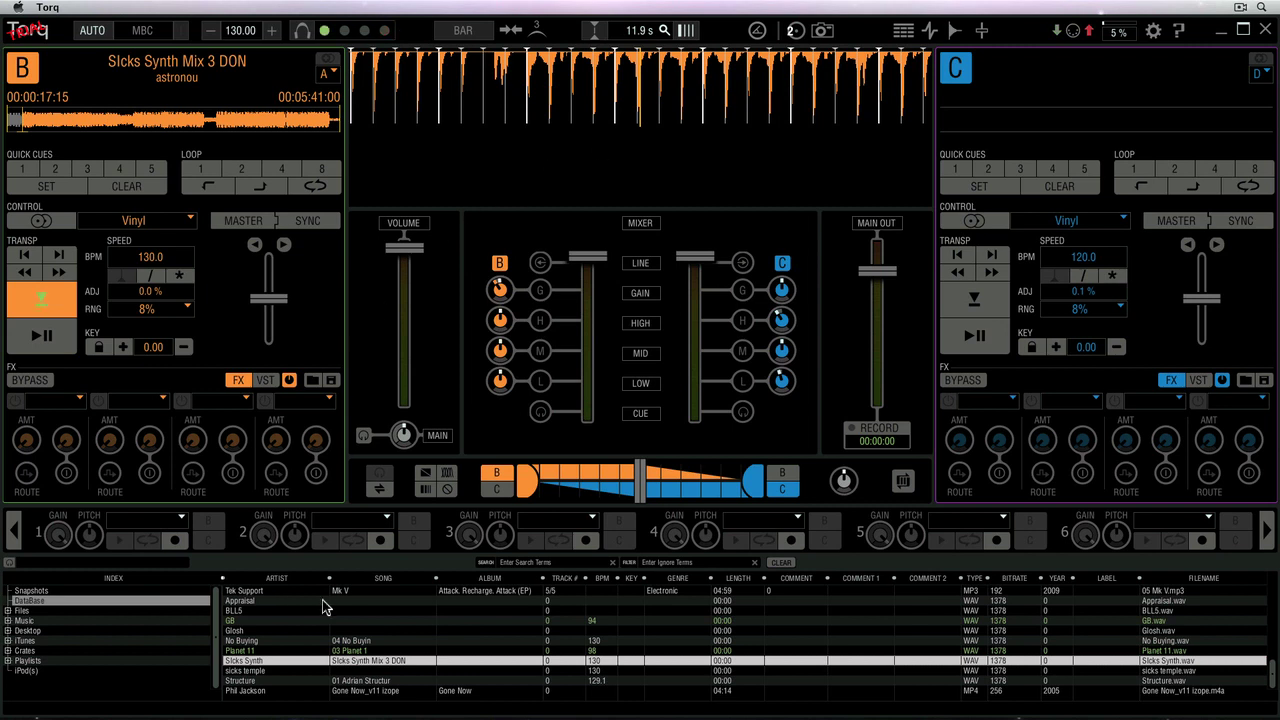
Step: Drag 03 Planet 1 from the library onto deck C and zoom into its waveform
click(343, 651)
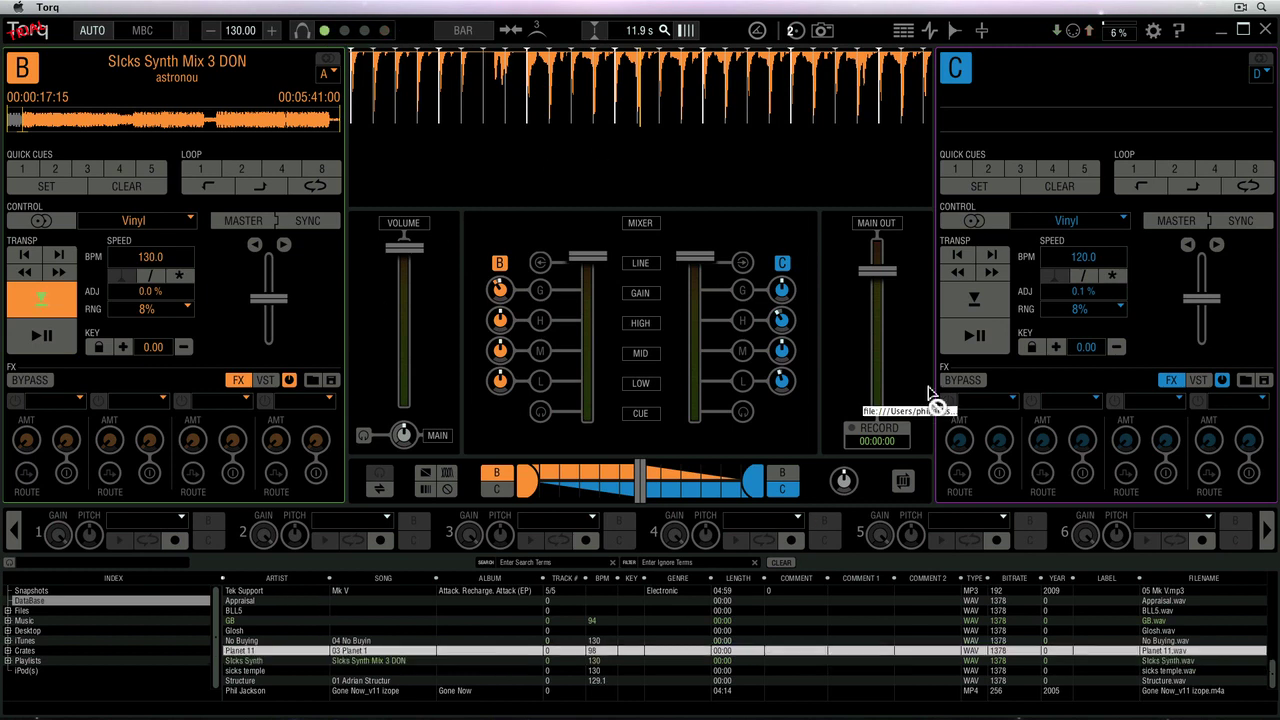
drag(1060, 90, 1062, 92)
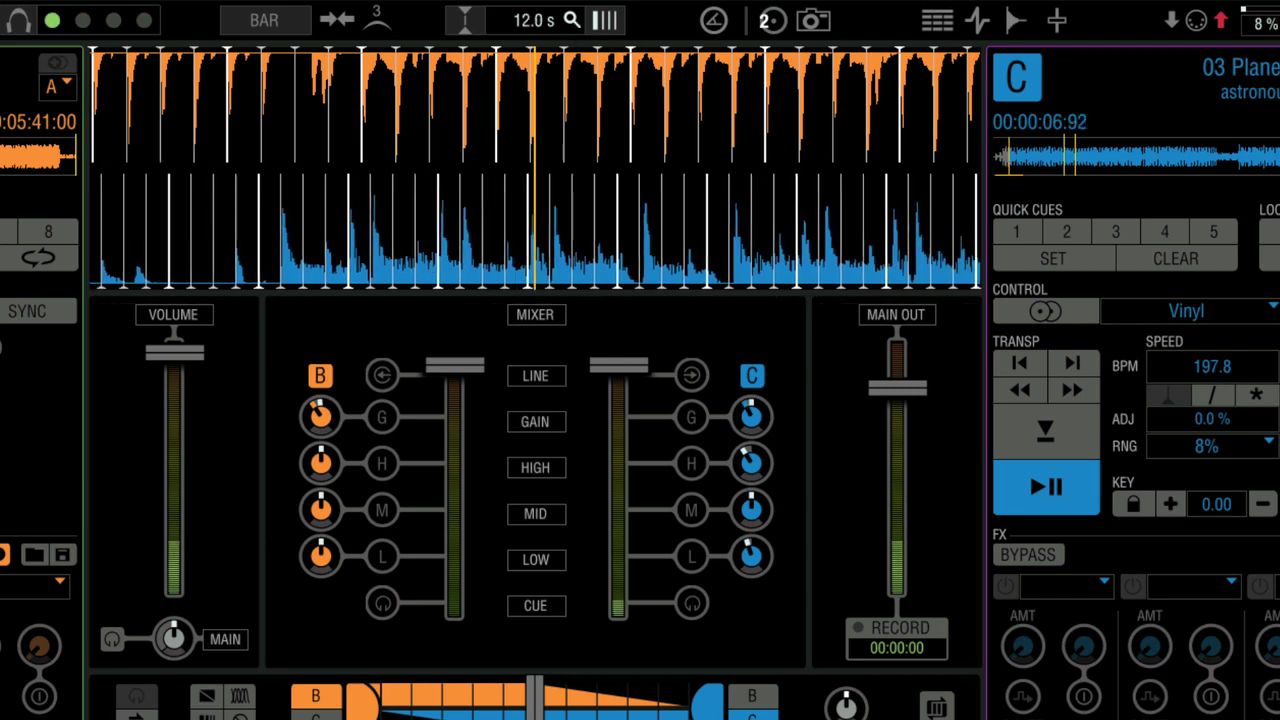
scroll(571, 20, up, 3)
scroll(571, 20, up, 2)
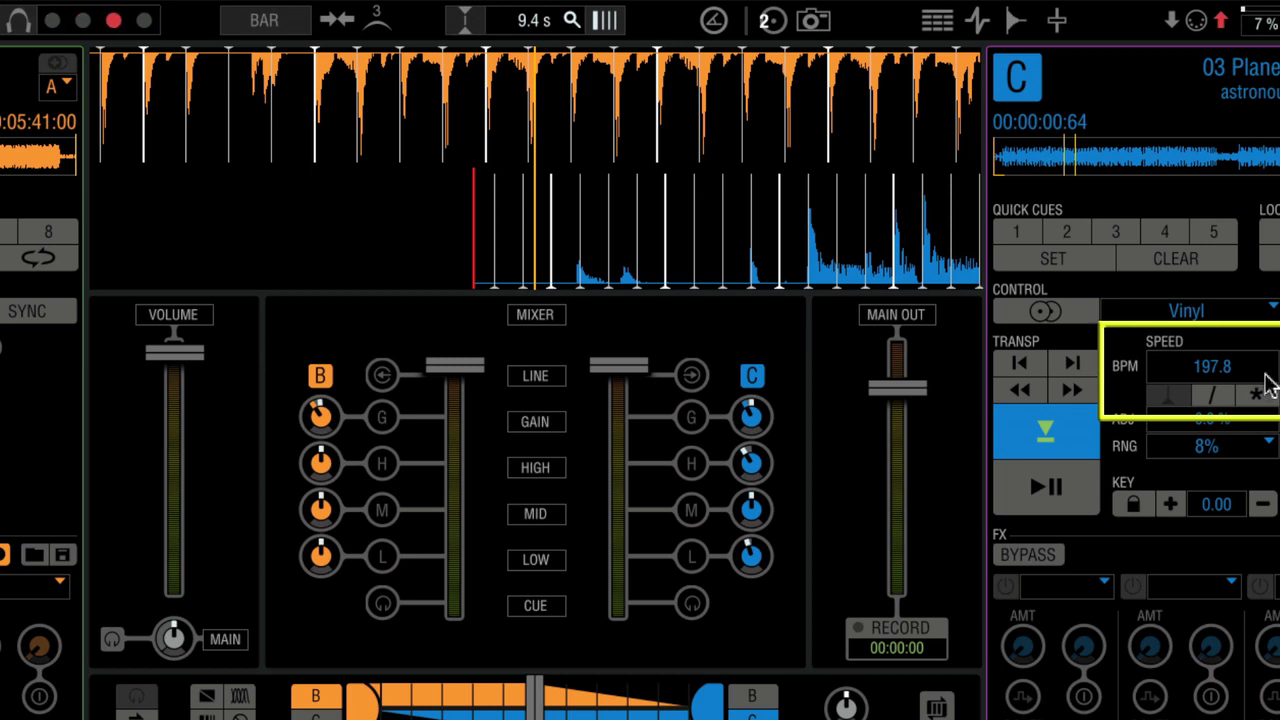
Step: Lower deck C's tempo from 197.8 and shift and tighten its beat grid to 153.8 BPM
click(1257, 373)
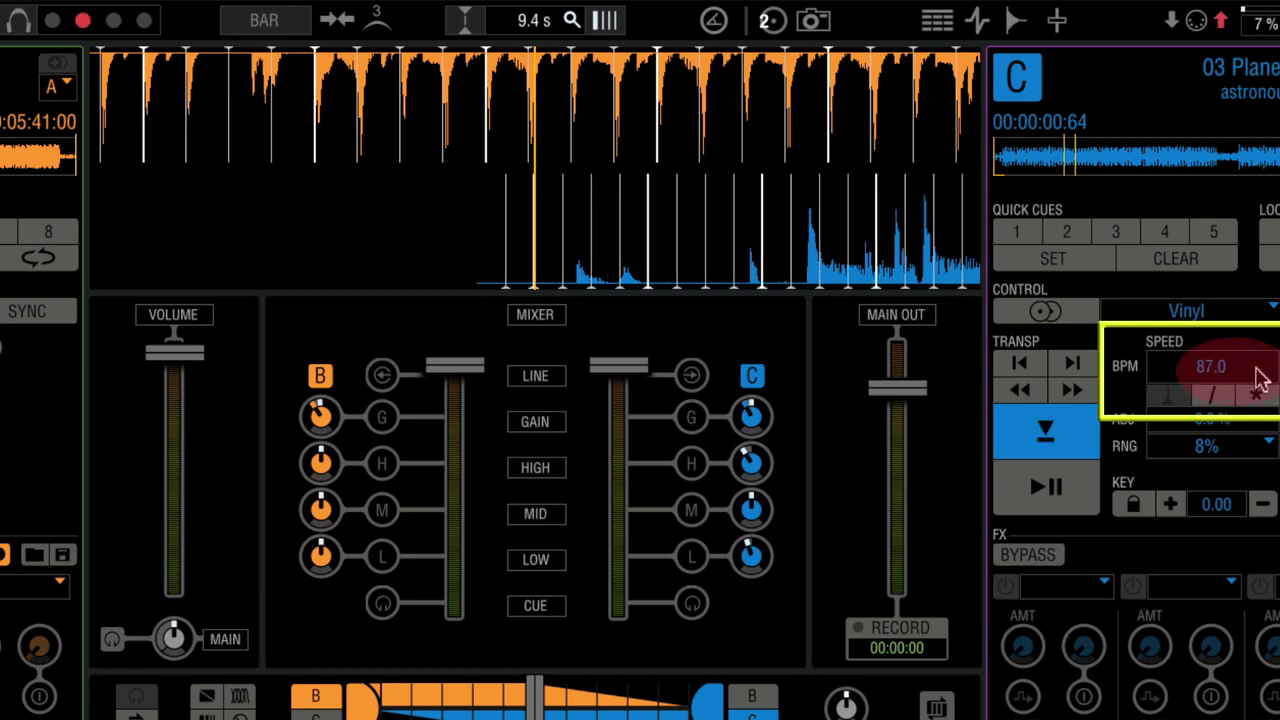
click(1259, 378)
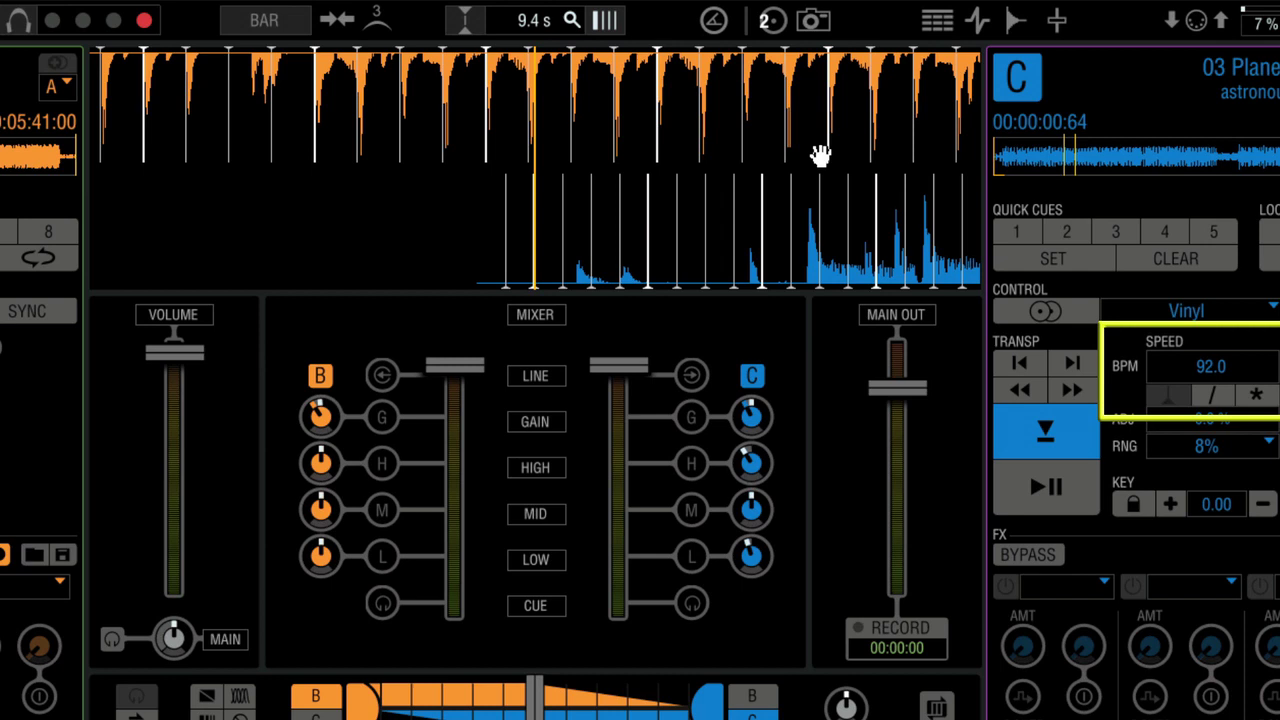
drag(893, 240, 677, 232)
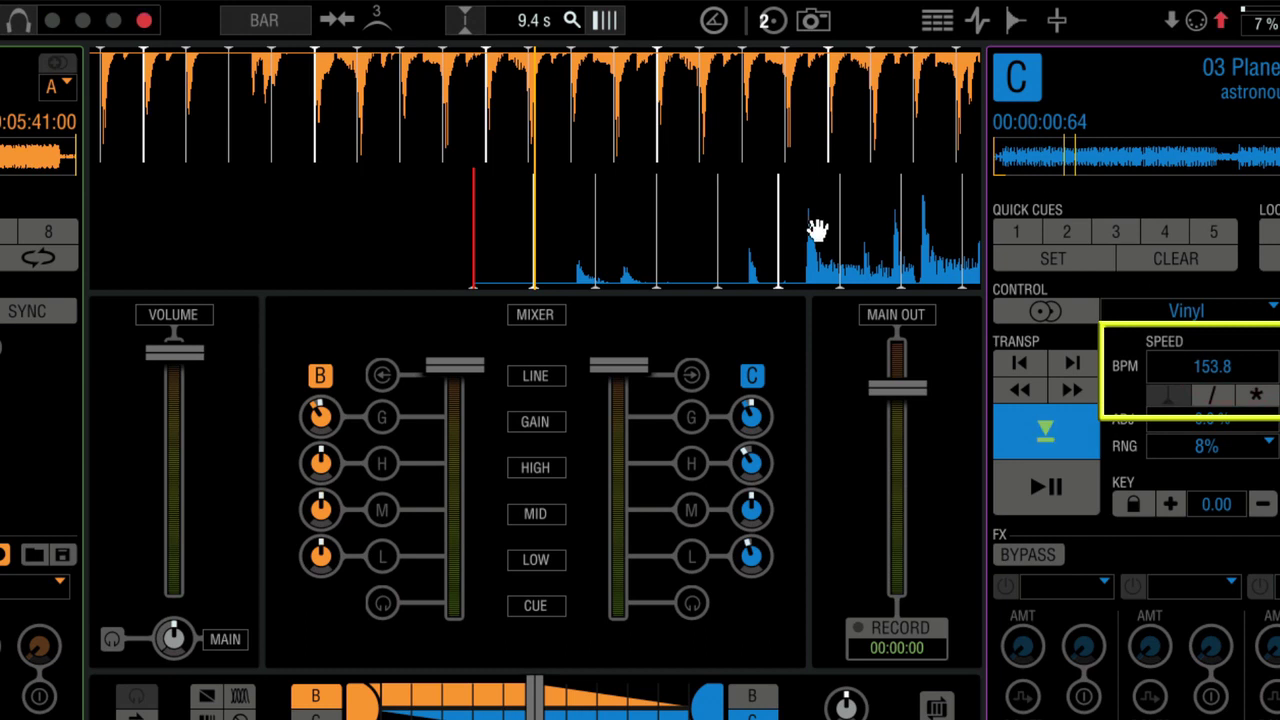
drag(665, 228, 867, 248)
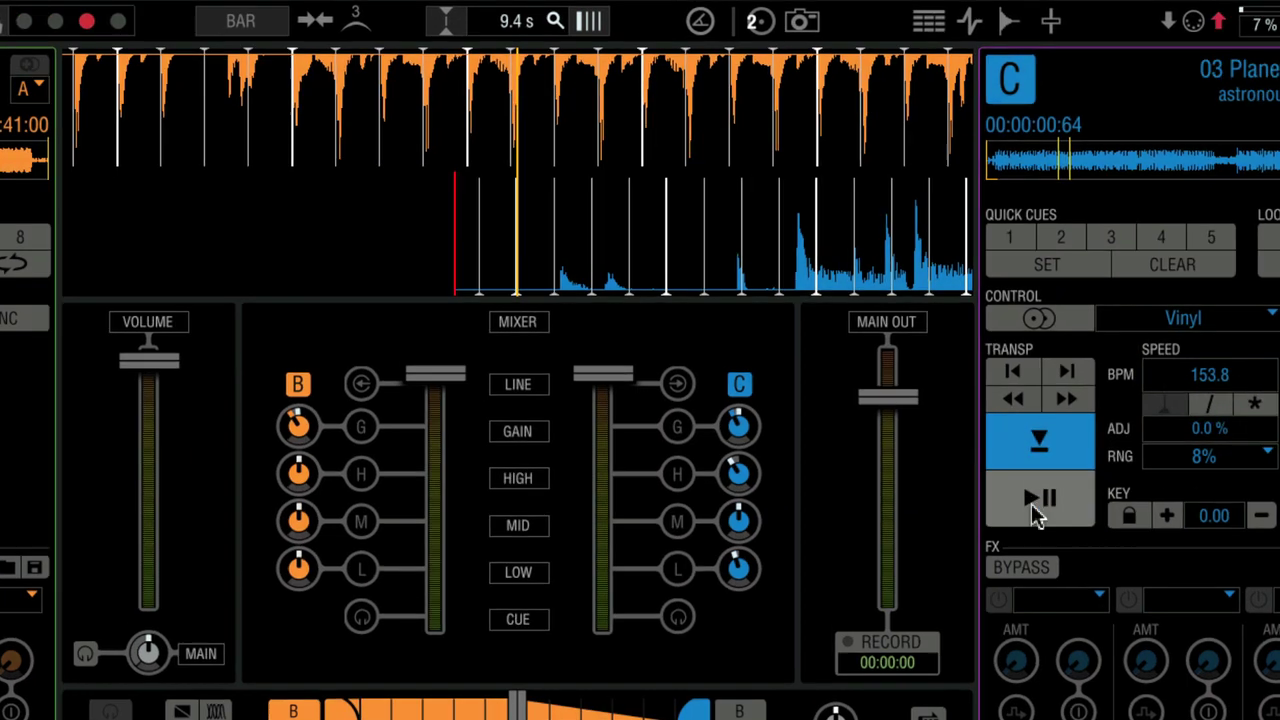
Step: Tap deck C's tempo to 97.9 BPM during playback, then stop it at its cue
click(1035, 495)
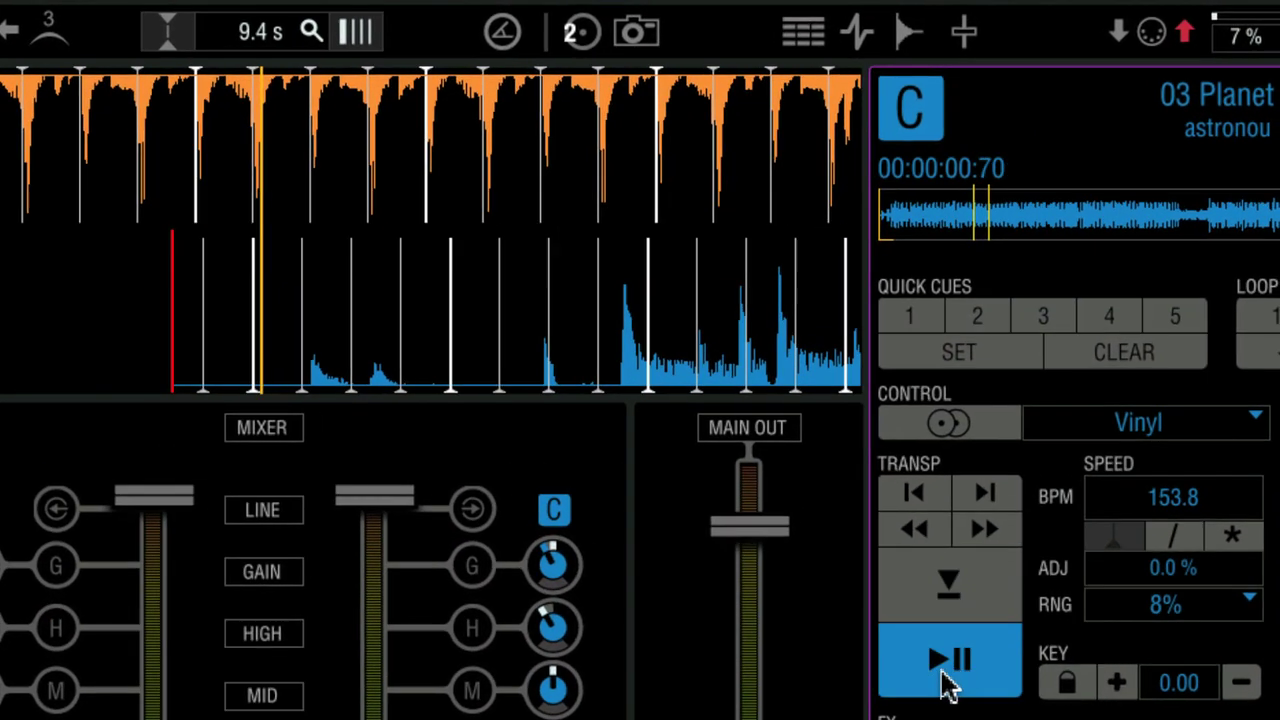
click(1190, 500)
click(1190, 498)
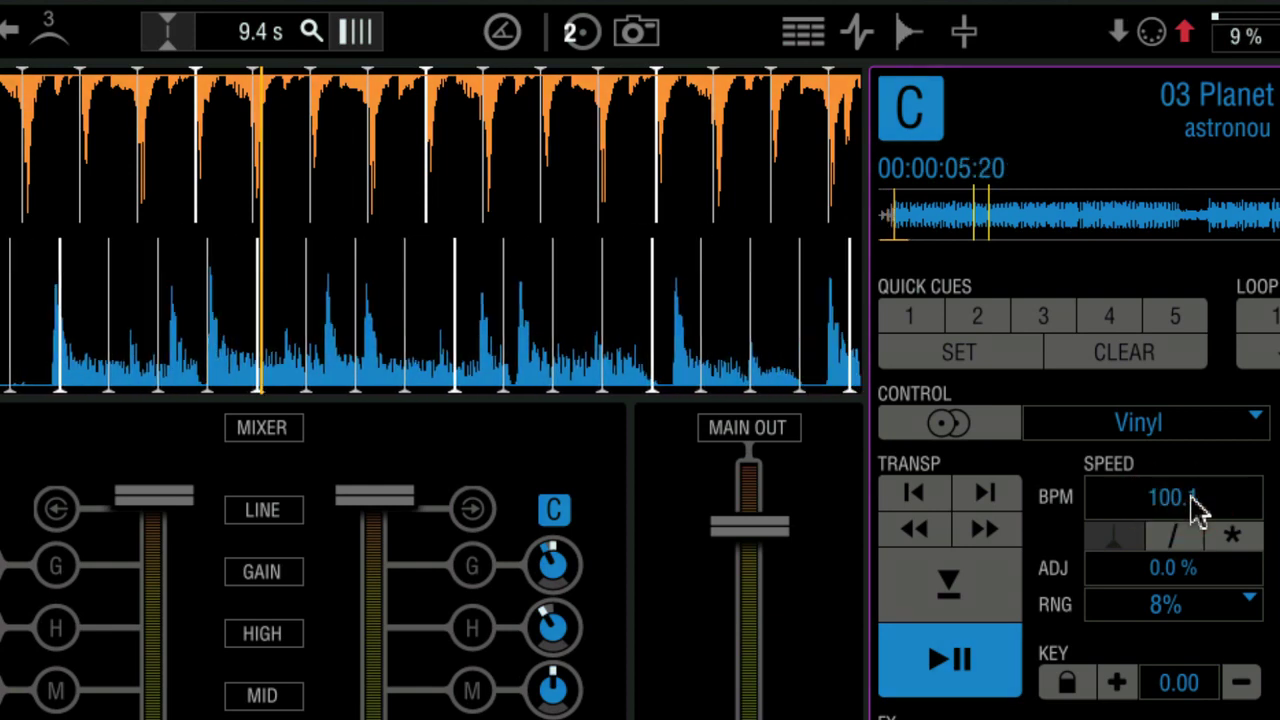
click(1190, 498)
click(1190, 498)
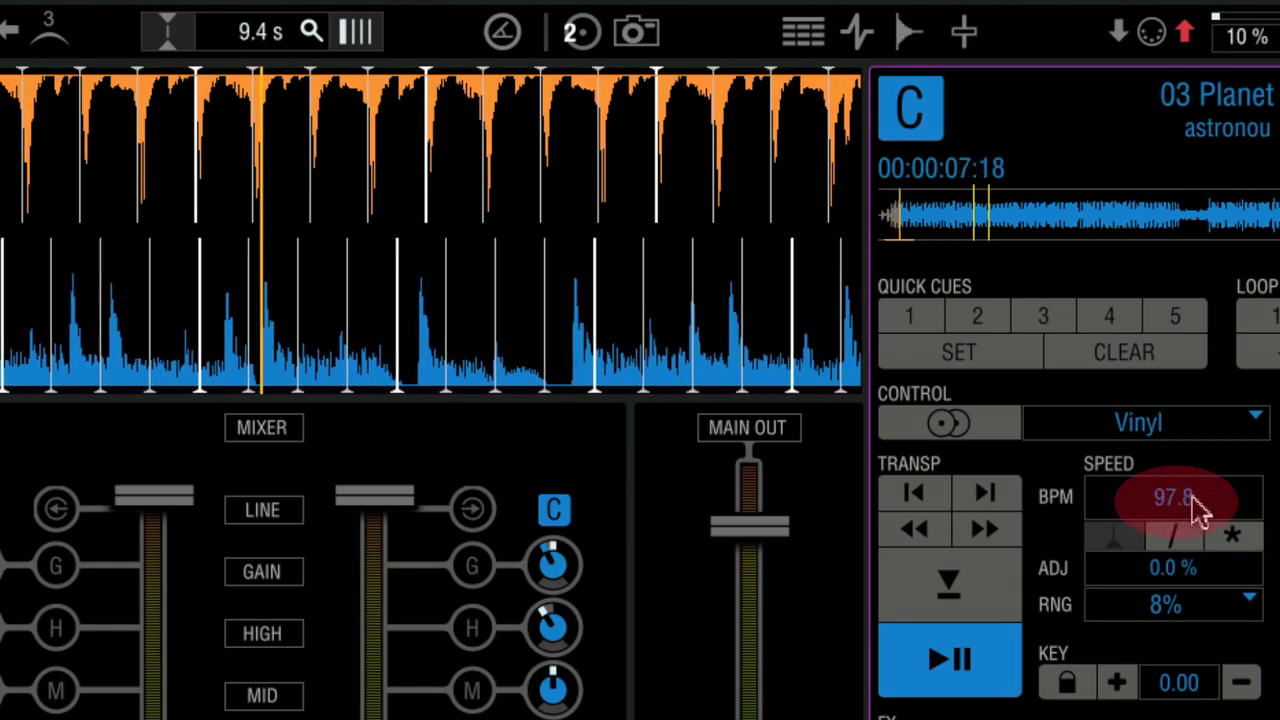
click(1192, 498)
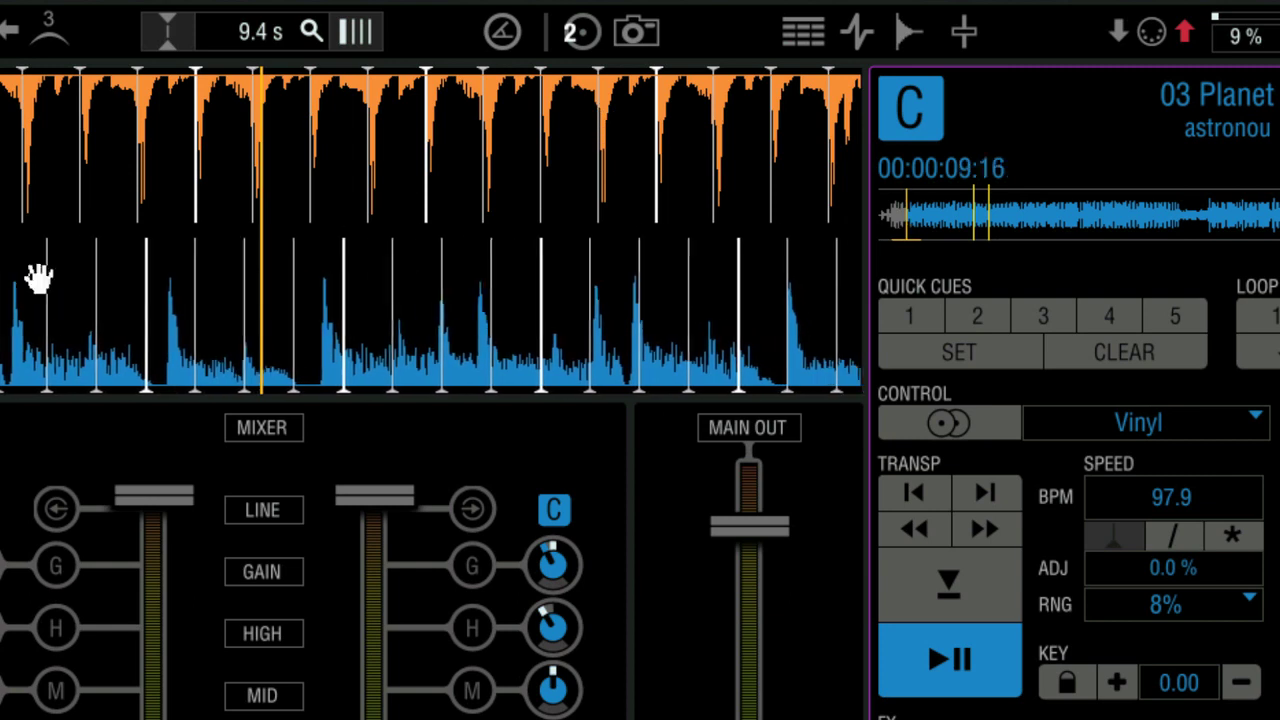
scroll(390, 315, up, 2)
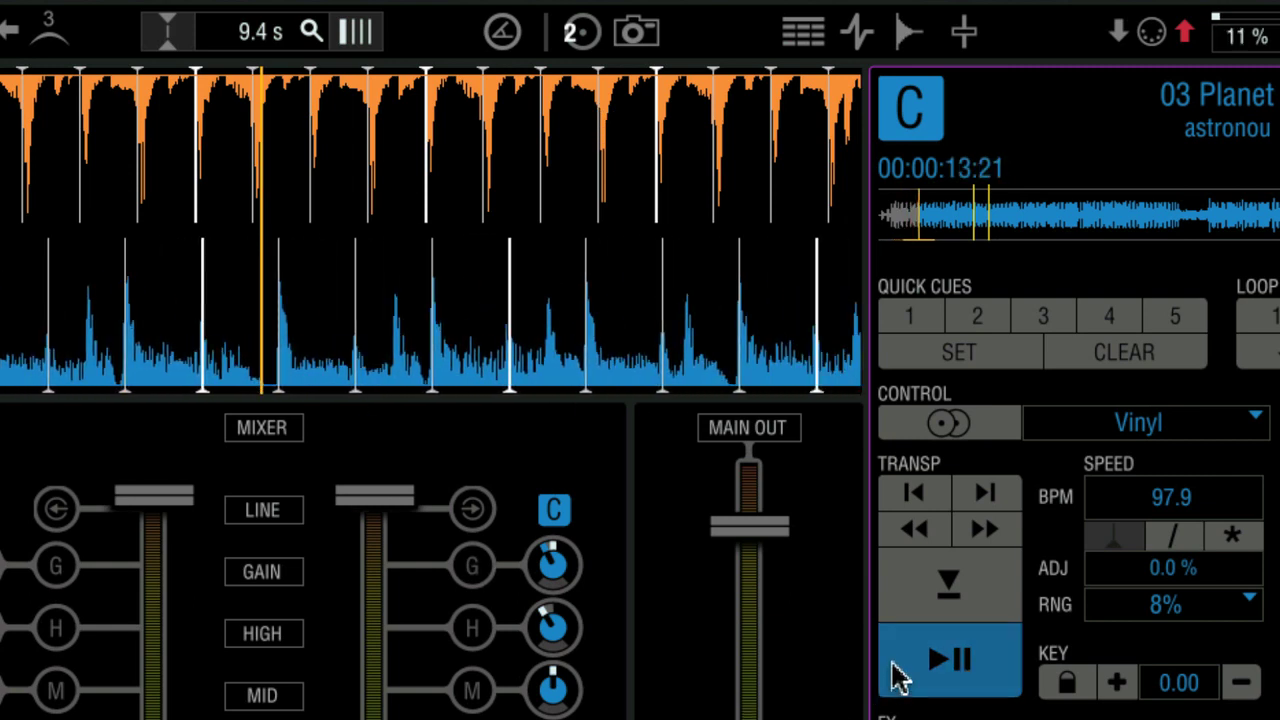
click(896, 676)
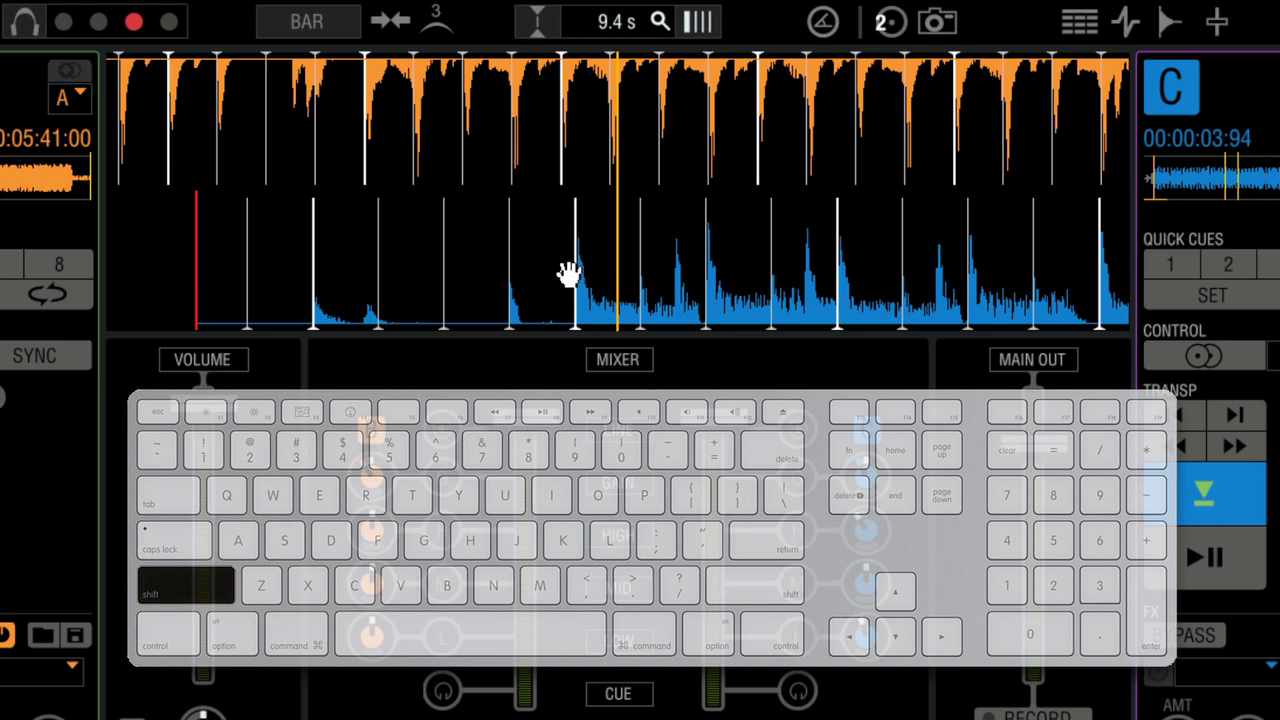
Step: Zoom deck C's waveform in to align the white bar lines with the downbeats, then zoom out
scroll(617, 190, up, 3)
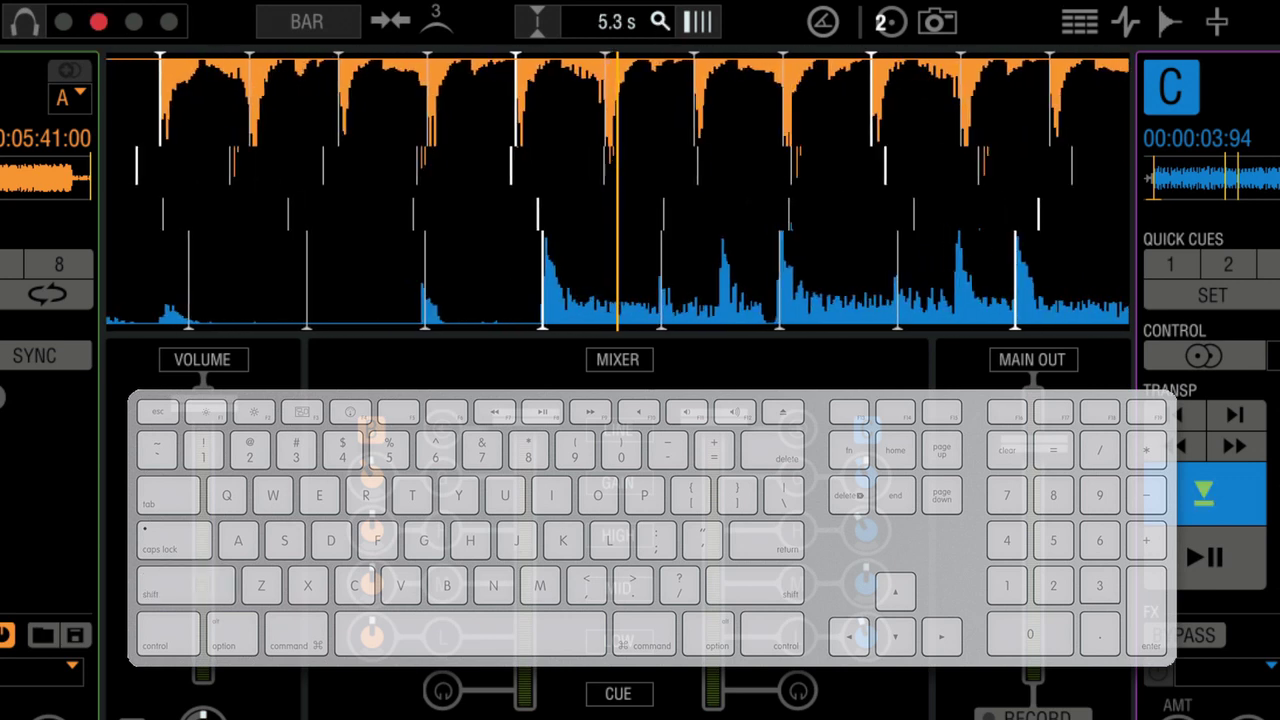
scroll(617, 190, up, 2)
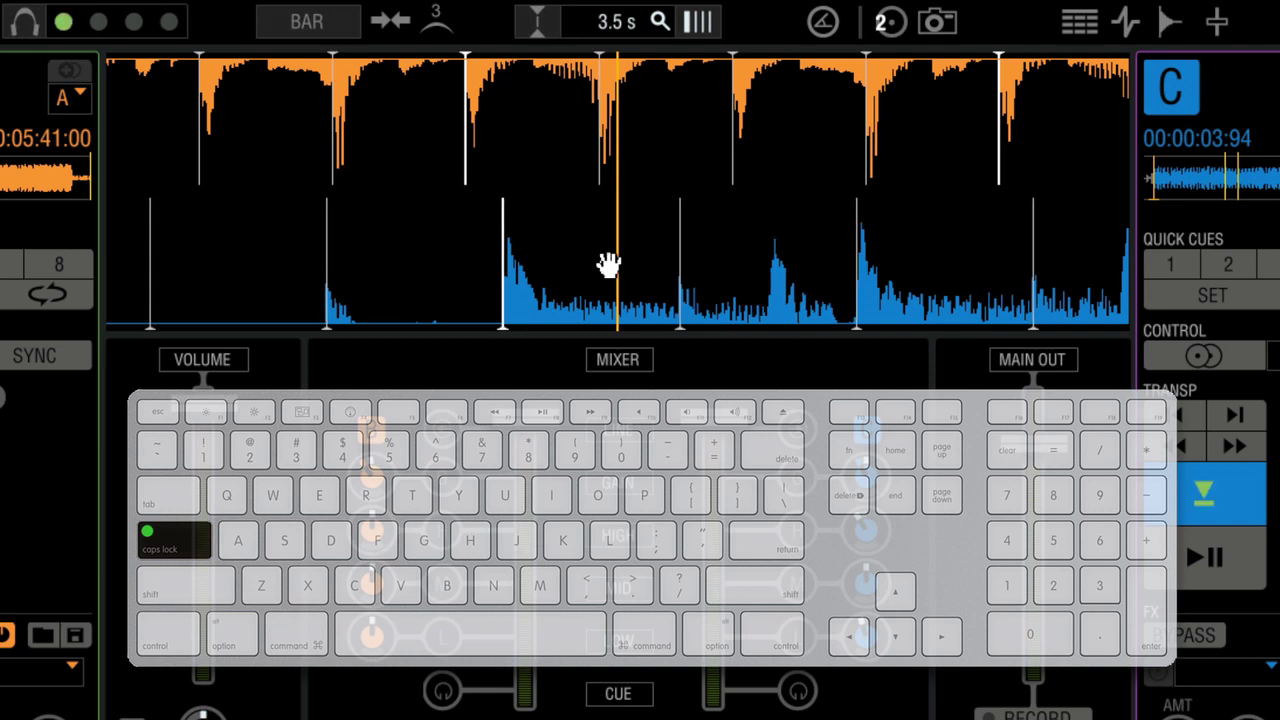
scroll(665, 30, down, 3)
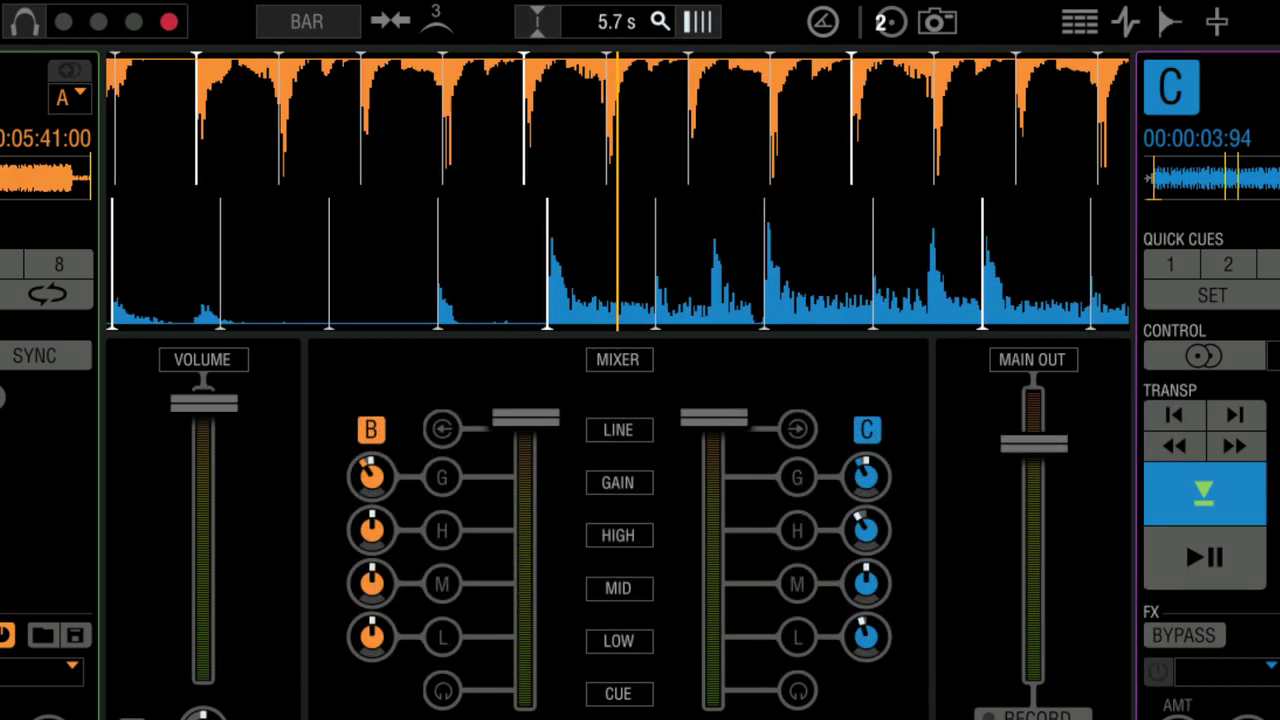
scroll(665, 30, down, 3)
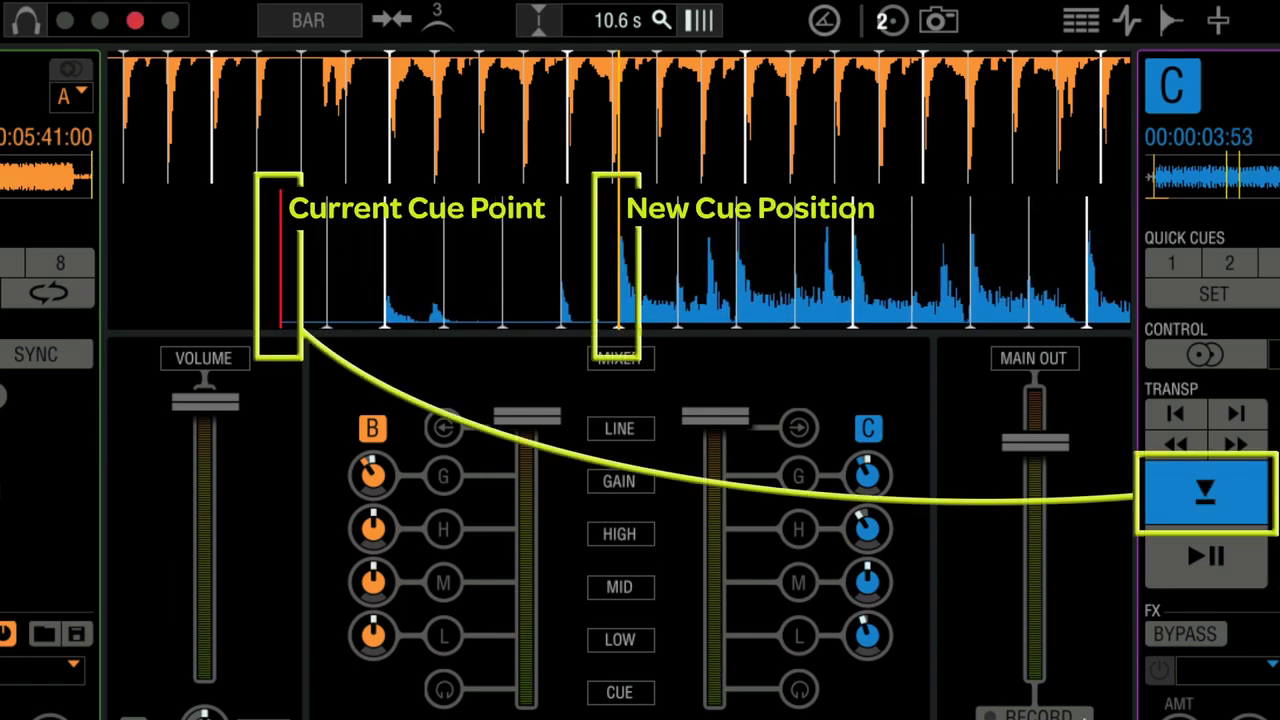
Step: Set deck C's cue point at about 3.5 seconds, where the beat kicks in
click(1212, 490)
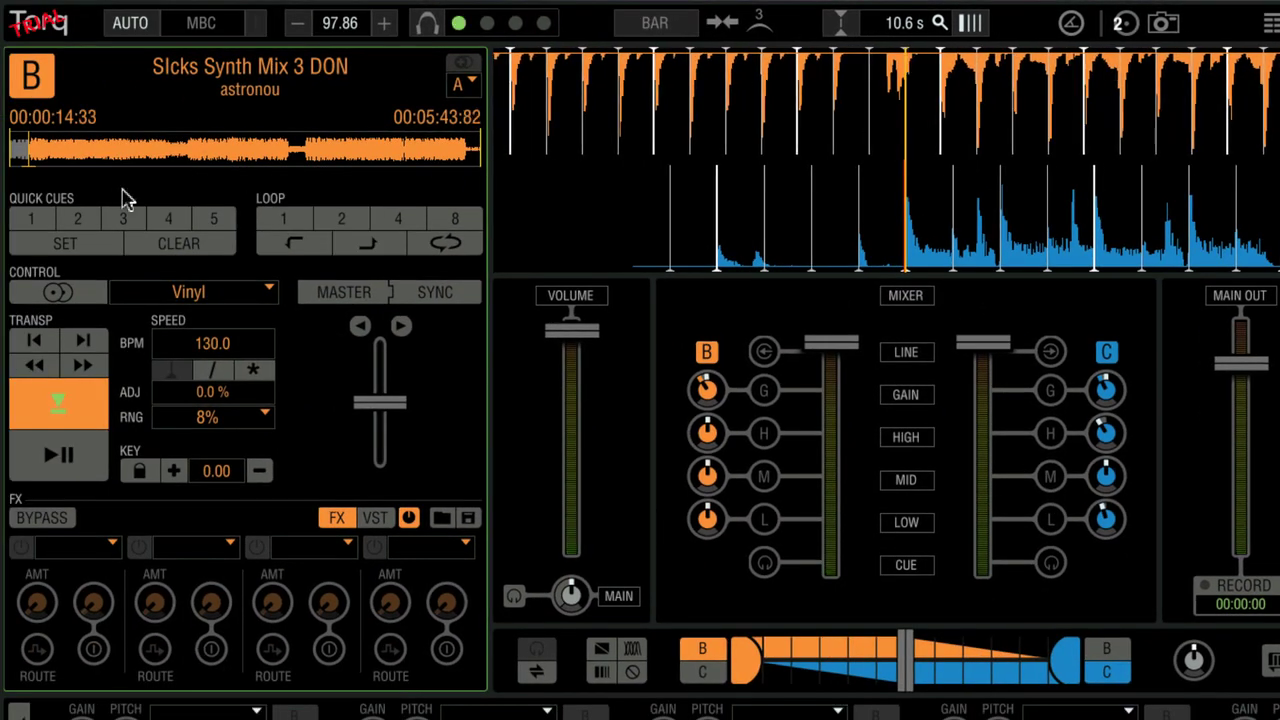
Step: Rewind deck B to its track start and preview it from the cue point
drag(42, 152, 8, 155)
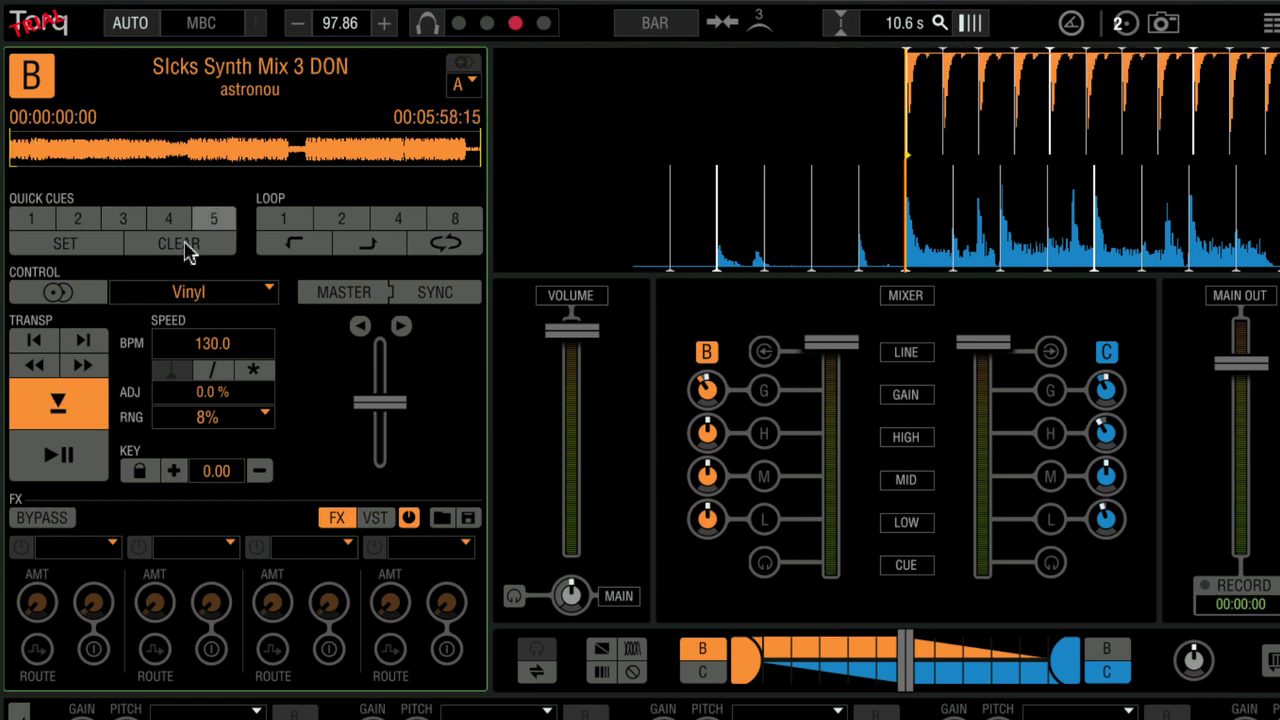
click(80, 396)
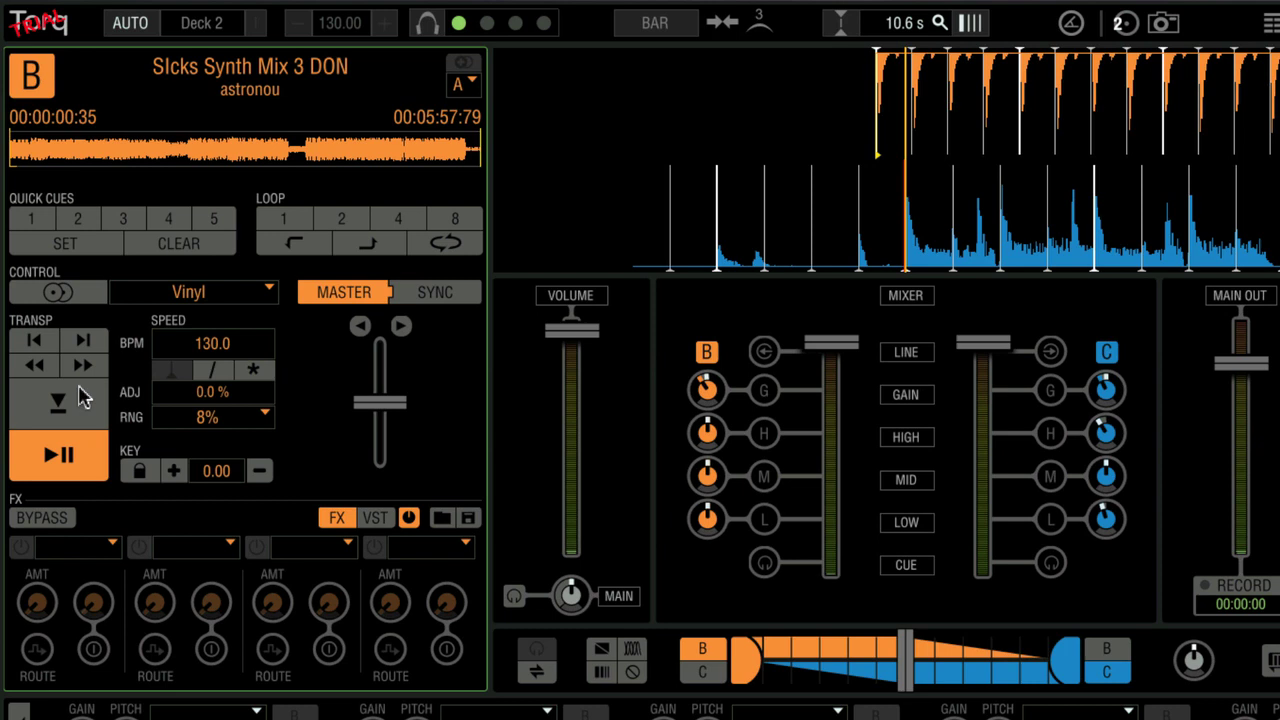
click(80, 396)
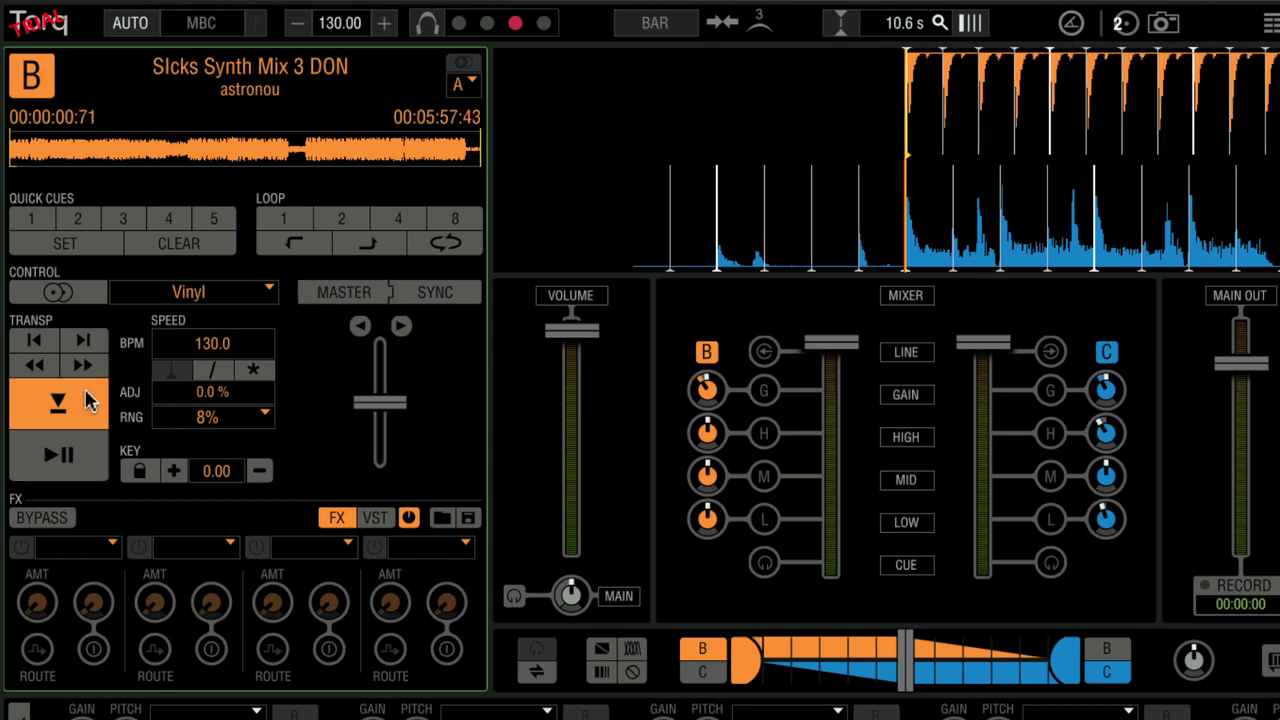